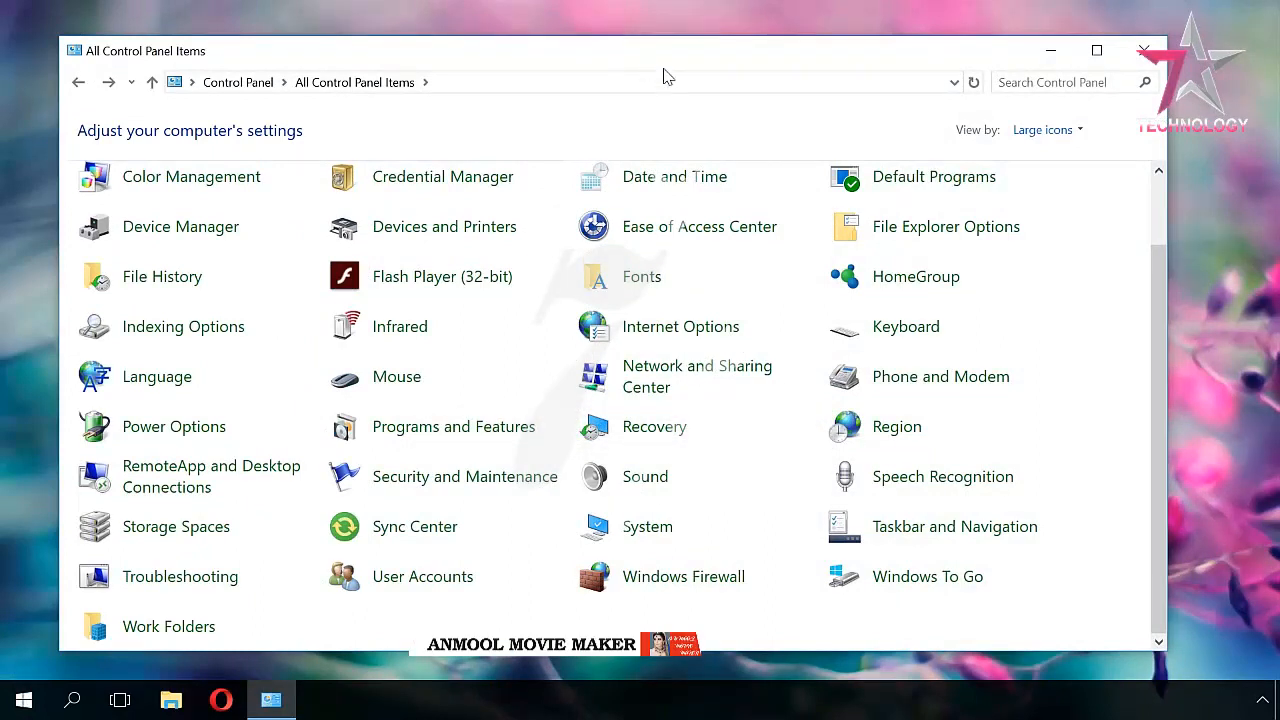
Step: Show the Control Panel items as large icons and open the advanced settings of Windows Firewall
{"action": "left_click", "coordinate": [1025, 131]}
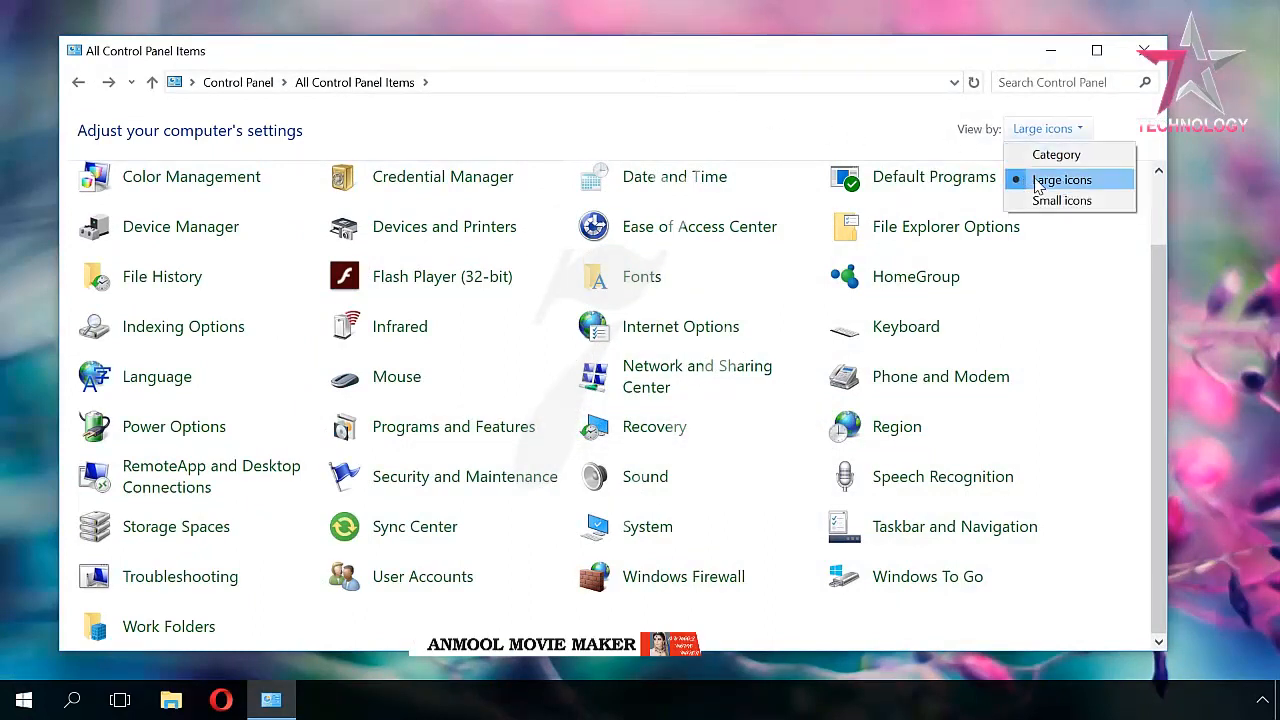
{"action": "left_click", "coordinate": [1043, 180]}
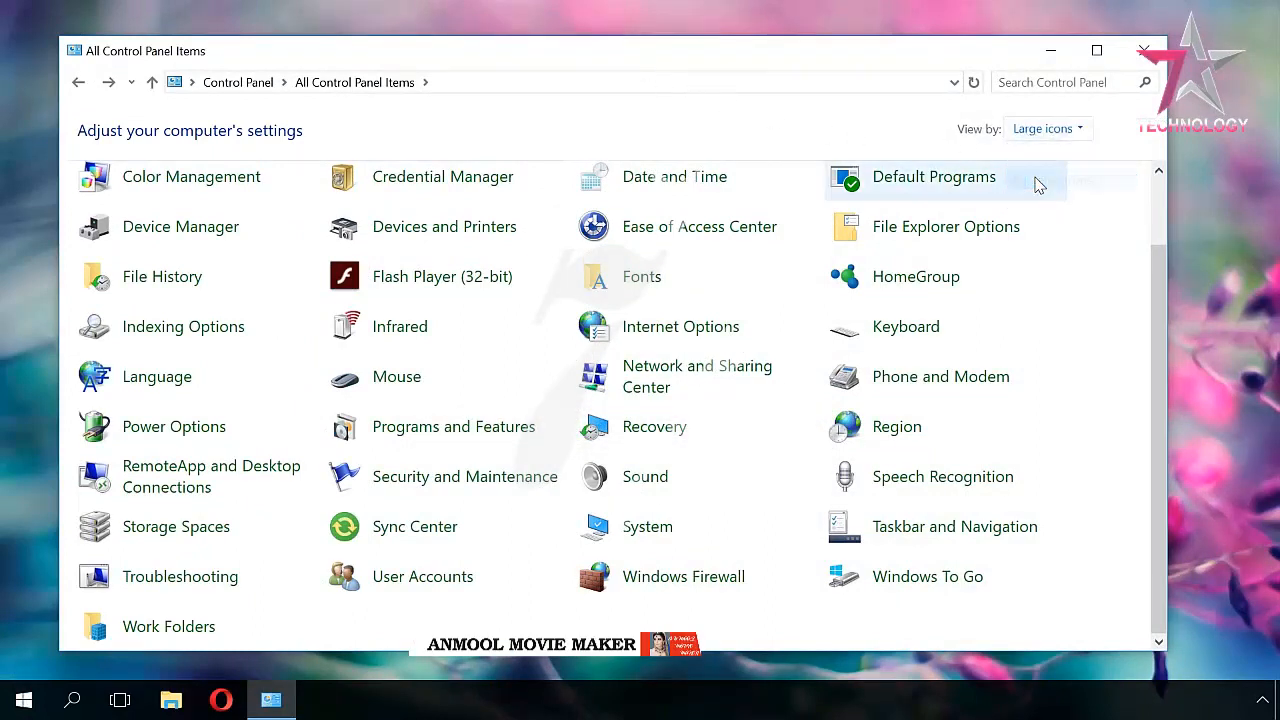
{"action": "left_click", "coordinate": [706, 577]}
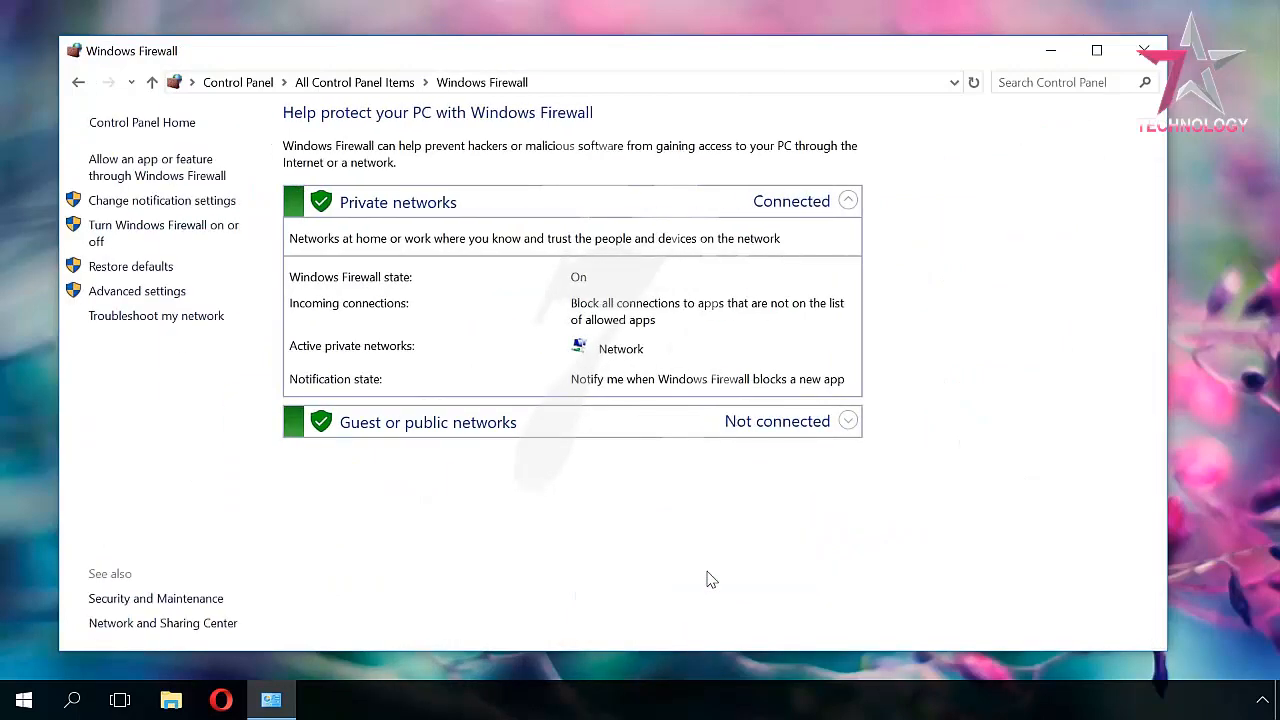
{"action": "left_click", "coordinate": [145, 291]}
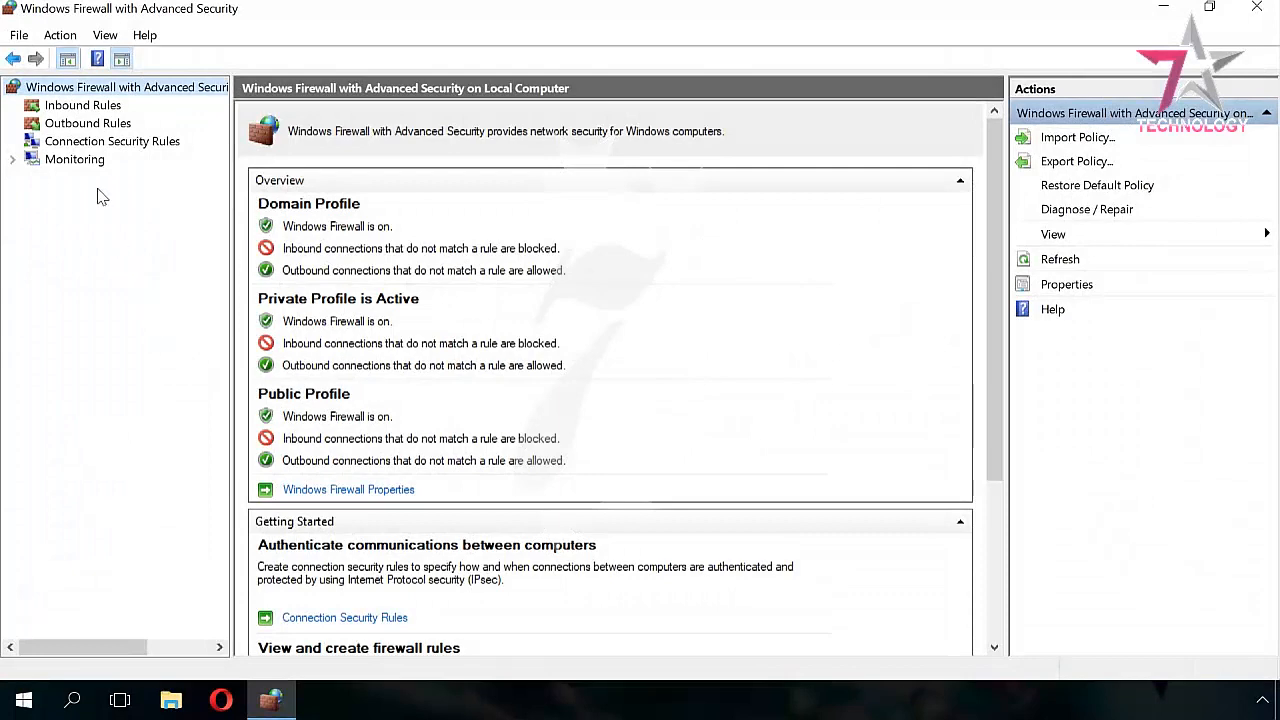
Step: Start a new outbound rule of the Program type
{"action": "left_click", "coordinate": [85, 125]}
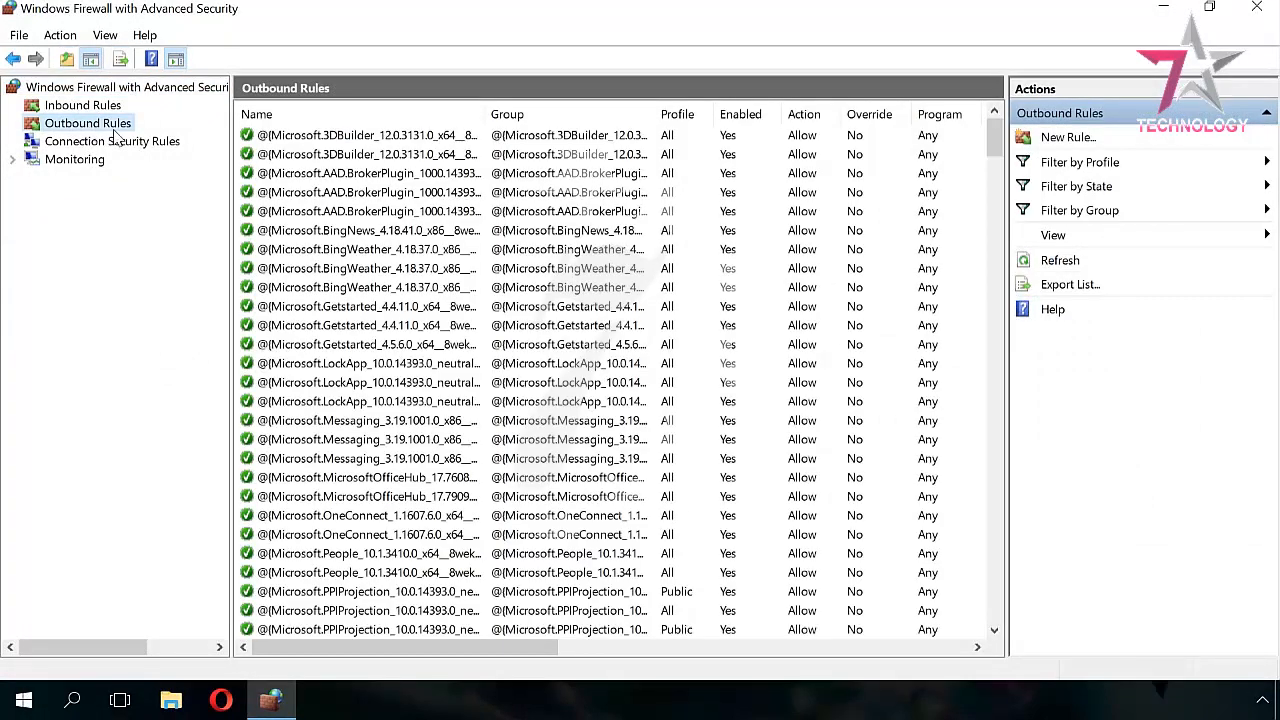
{"action": "scroll", "coordinate": [519, 189], "scroll_direction": "down", "scroll_amount": 7}
{"action": "scroll", "coordinate": [519, 189], "scroll_direction": "down", "scroll_amount": 11}
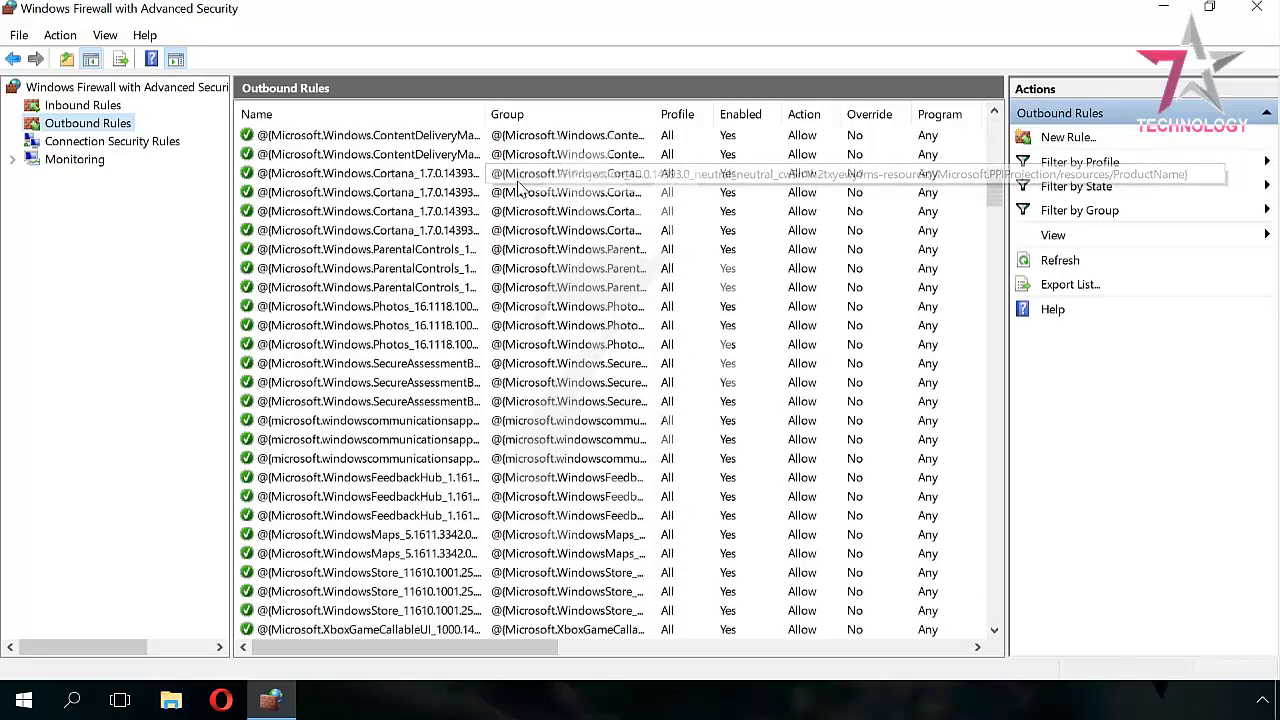
{"action": "scroll", "coordinate": [519, 192], "scroll_direction": "up", "scroll_amount": 6}
{"action": "scroll", "coordinate": [519, 192], "scroll_direction": "up", "scroll_amount": 12}
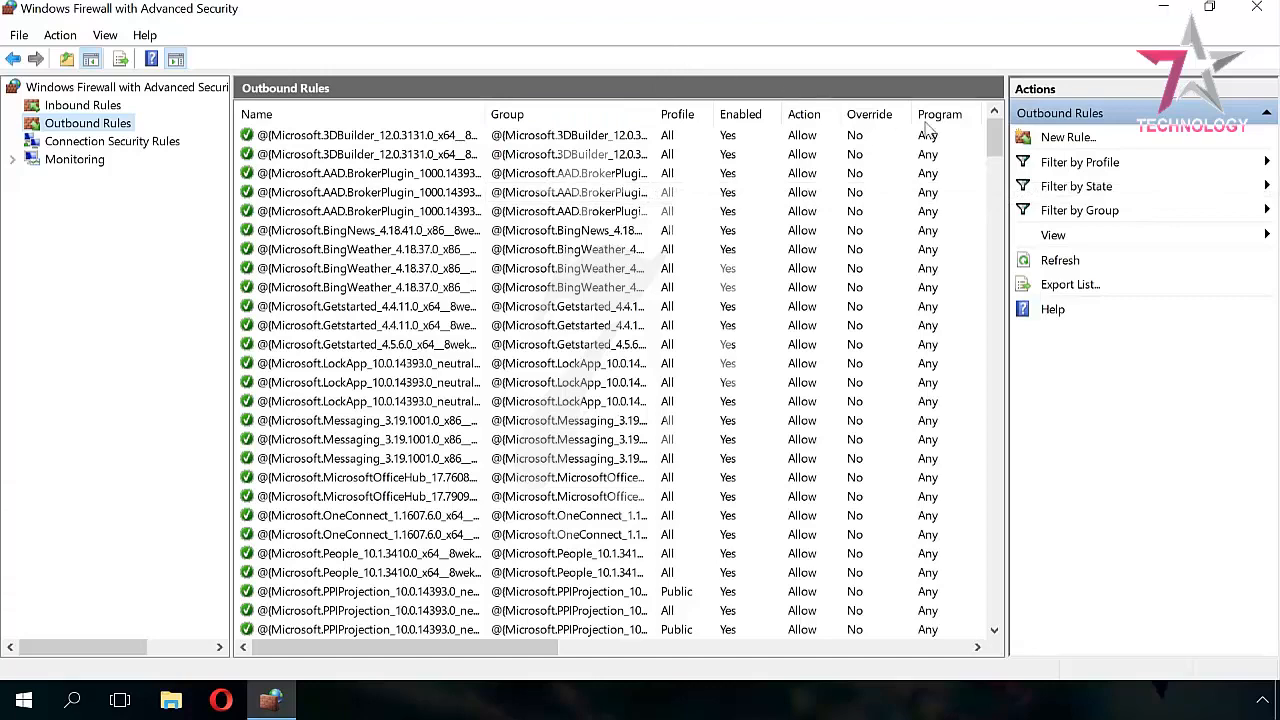
{"action": "left_click", "coordinate": [1063, 138]}
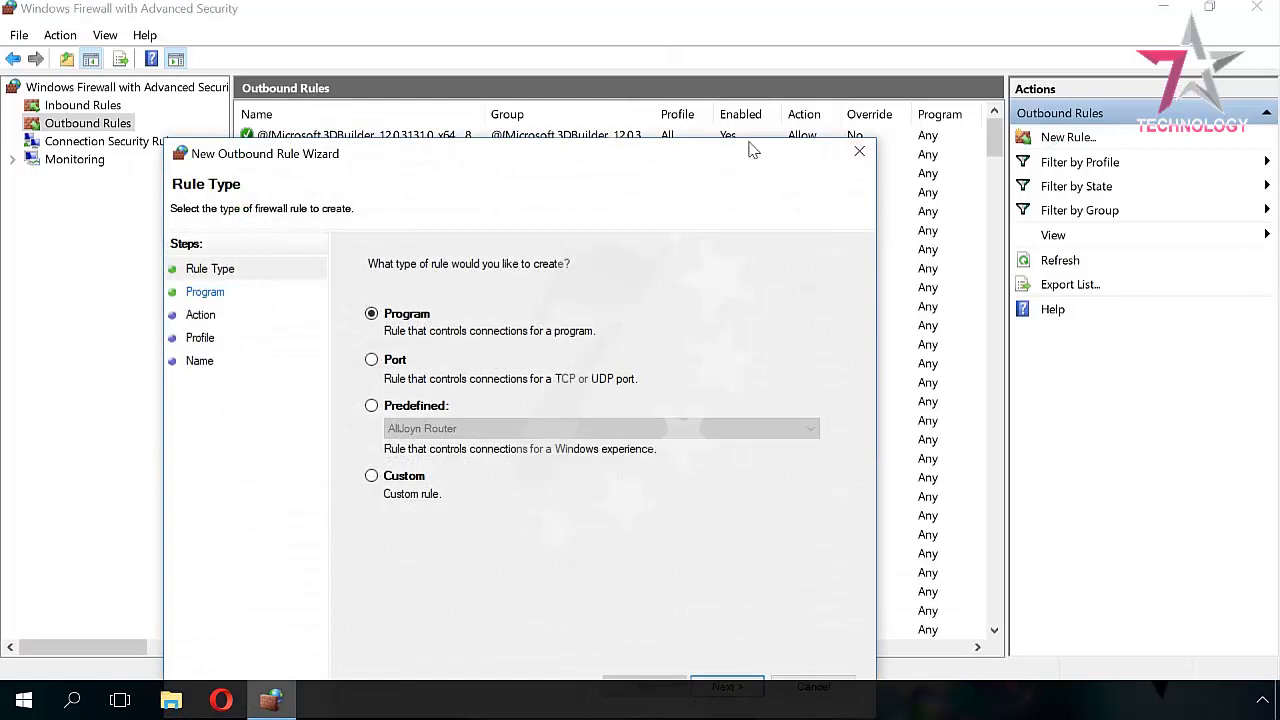
{"action": "left_click_drag", "start_coordinate": [754, 153], "coordinate": [808, 55]}
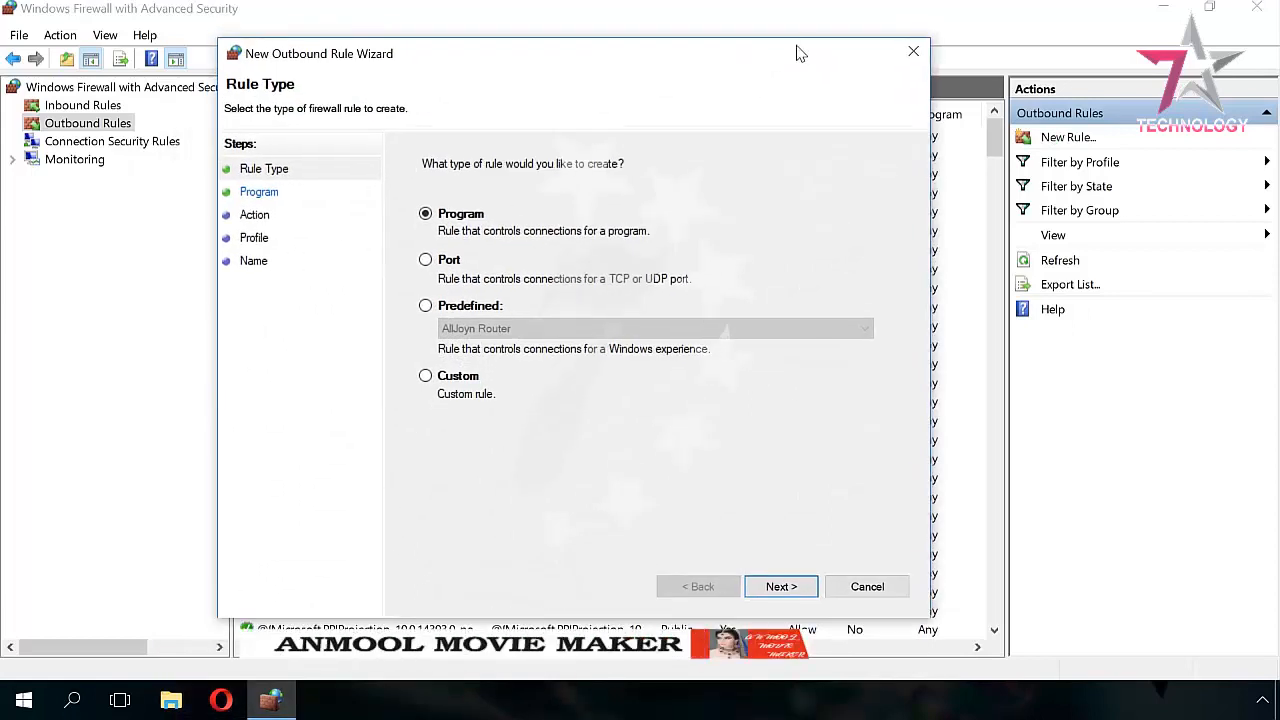
{"action": "left_click", "coordinate": [785, 591]}
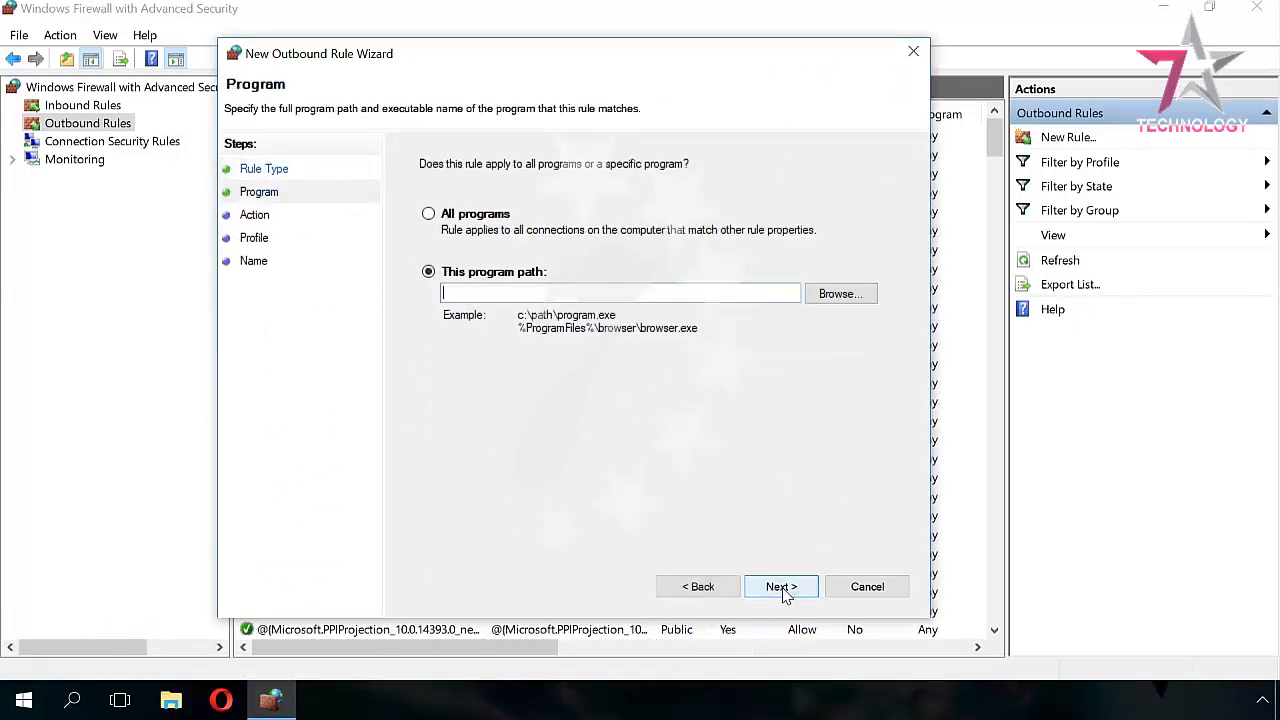
Step: Set the rule's program path to opera.exe in the Opera 47.0.2631.80 folder and proceed to the rule's action
{"action": "left_click", "coordinate": [838, 294]}
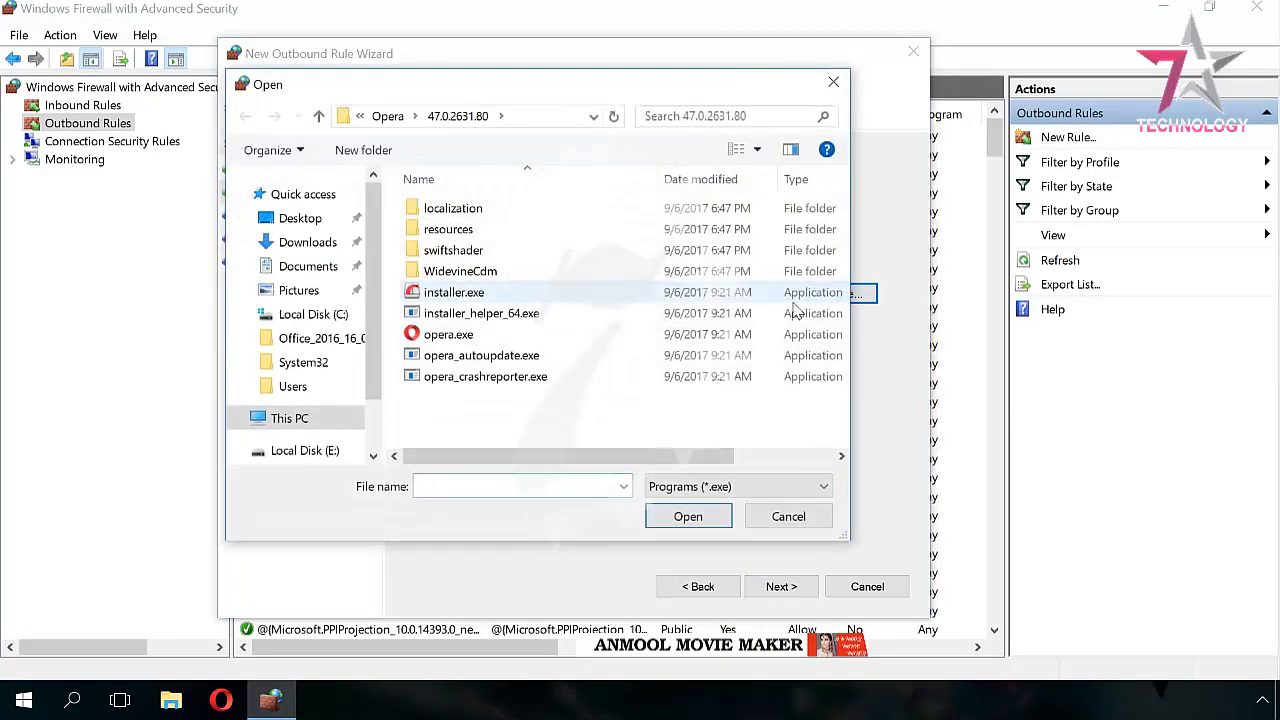
{"action": "left_click", "coordinate": [466, 338]}
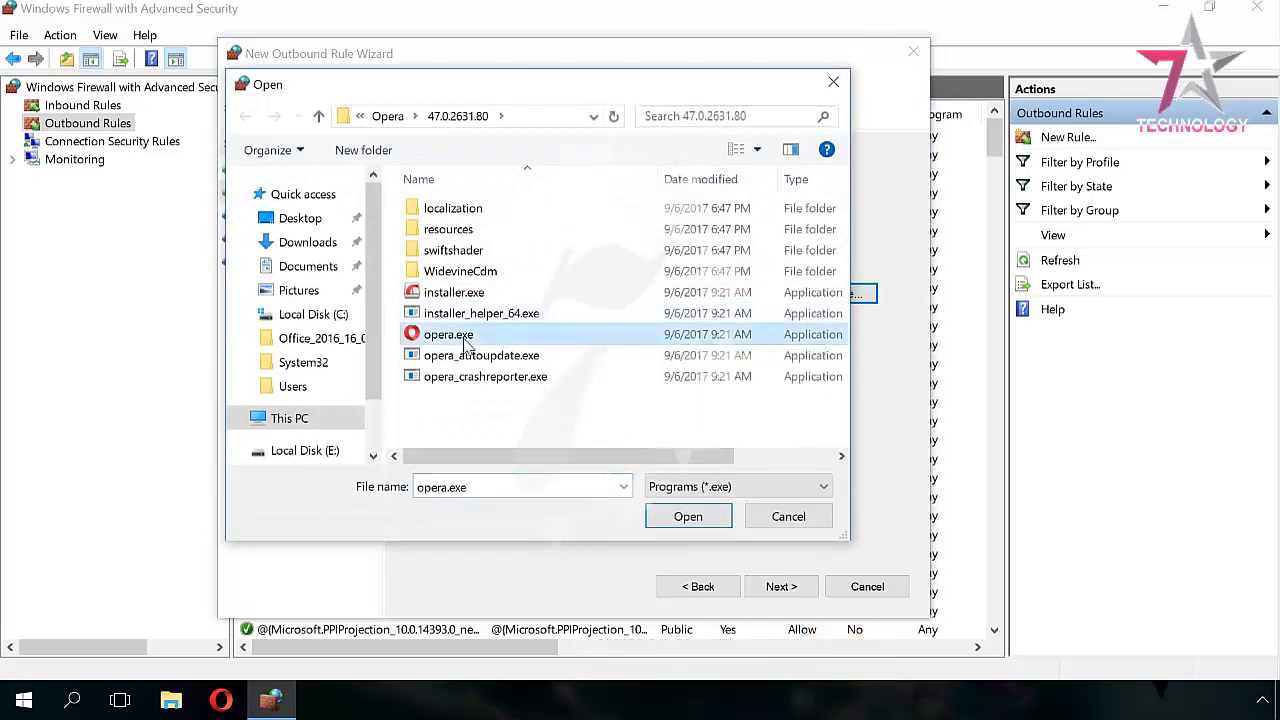
{"action": "left_click", "coordinate": [679, 518]}
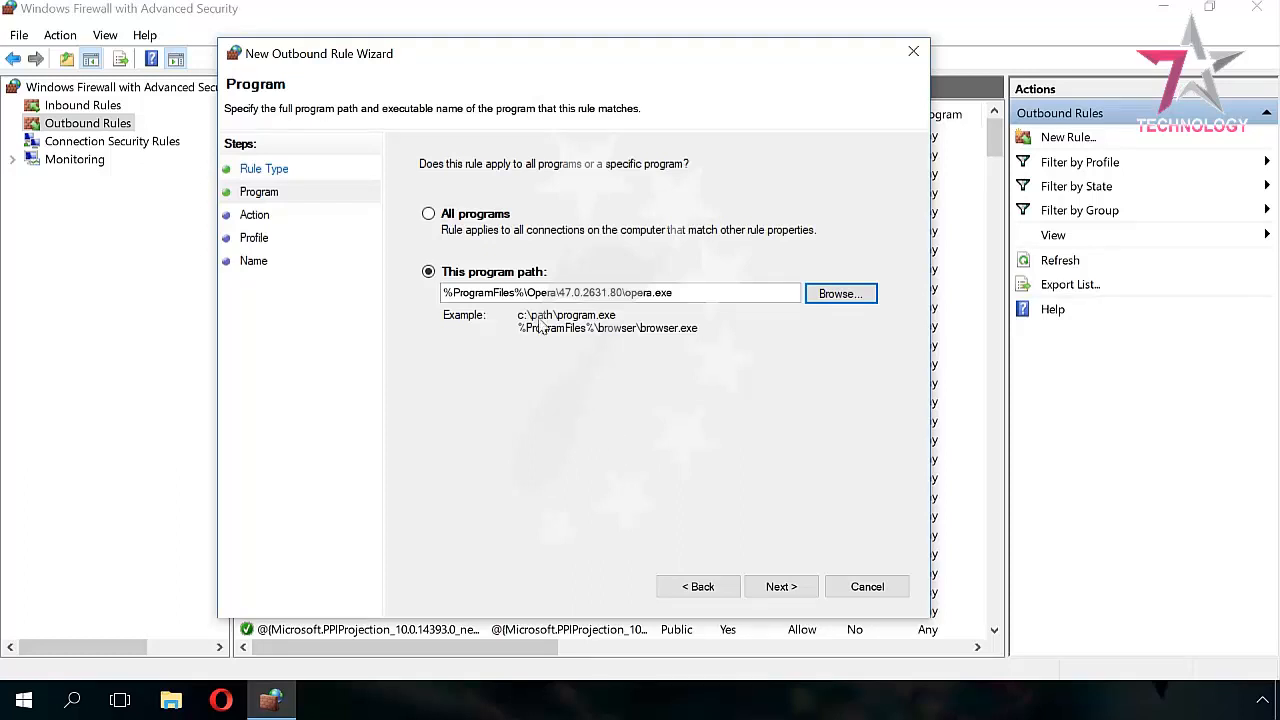
{"action": "left_click_drag", "start_coordinate": [525, 294], "coordinate": [440, 296]}
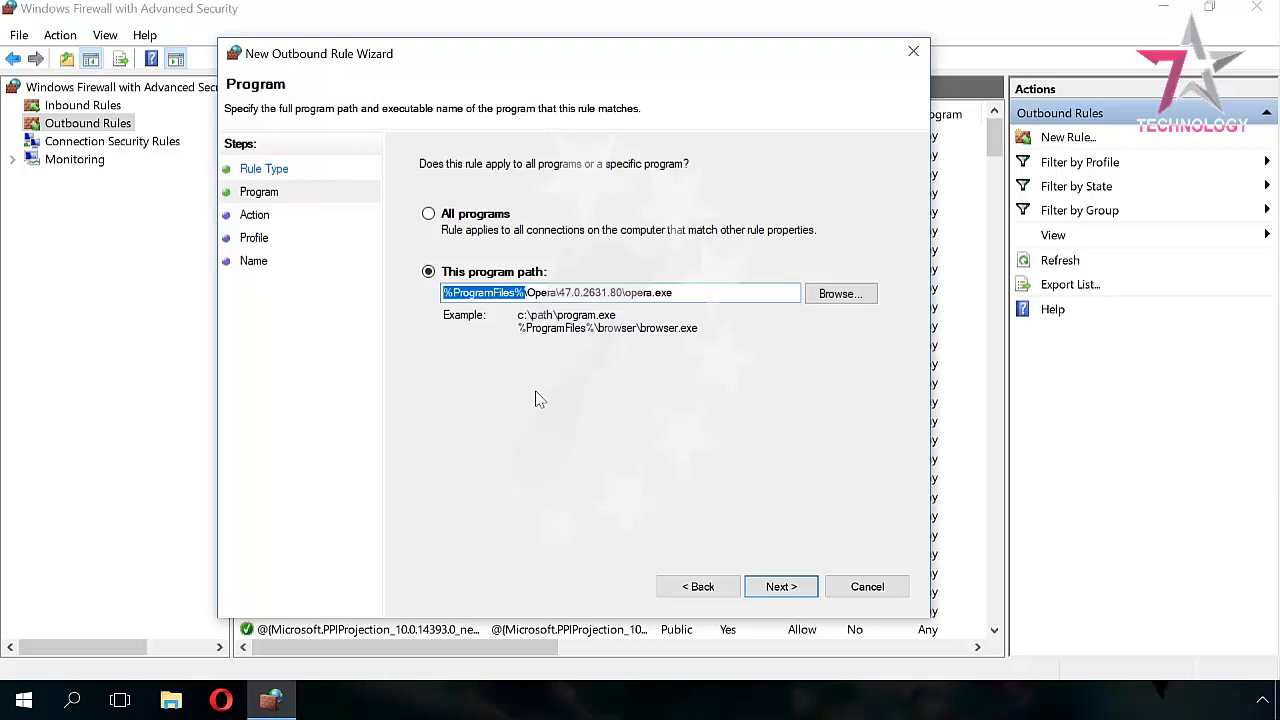
{"action": "left_click", "coordinate": [777, 590]}
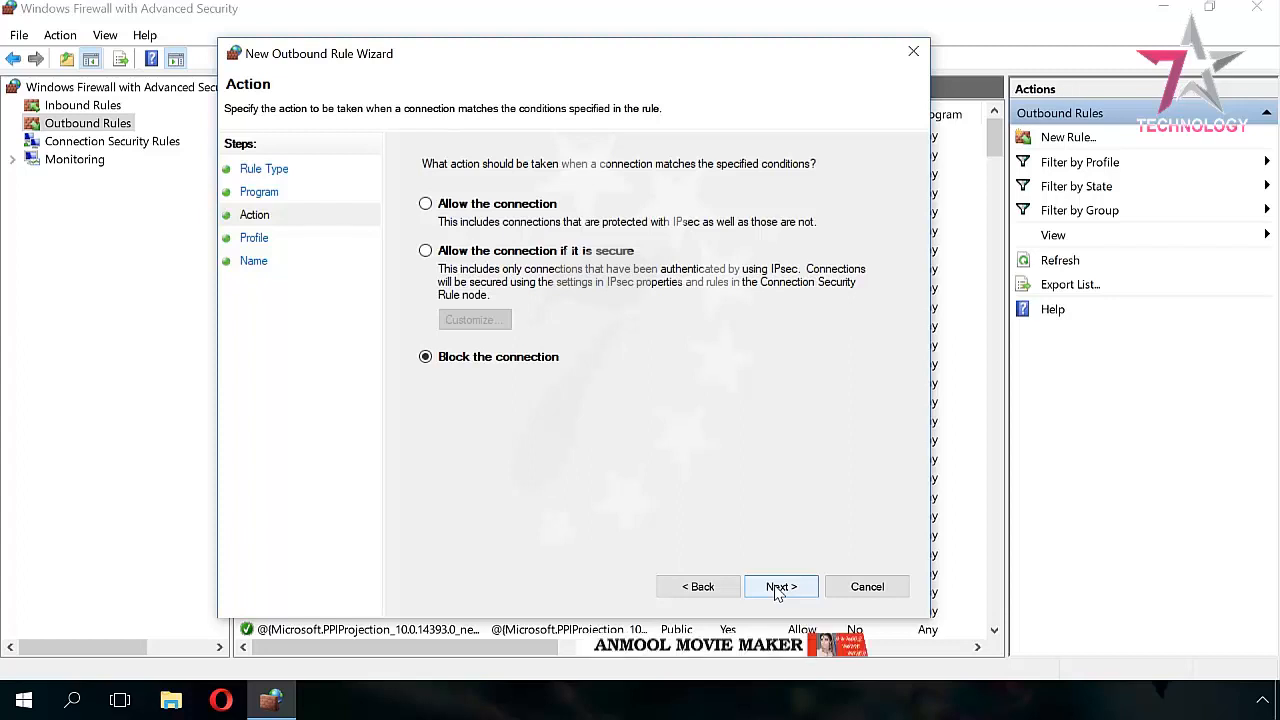
Step: Keep the block action and the Domain, Private and Public profiles, and create the rule with the name Block Opera
{"action": "left_click", "coordinate": [777, 590]}
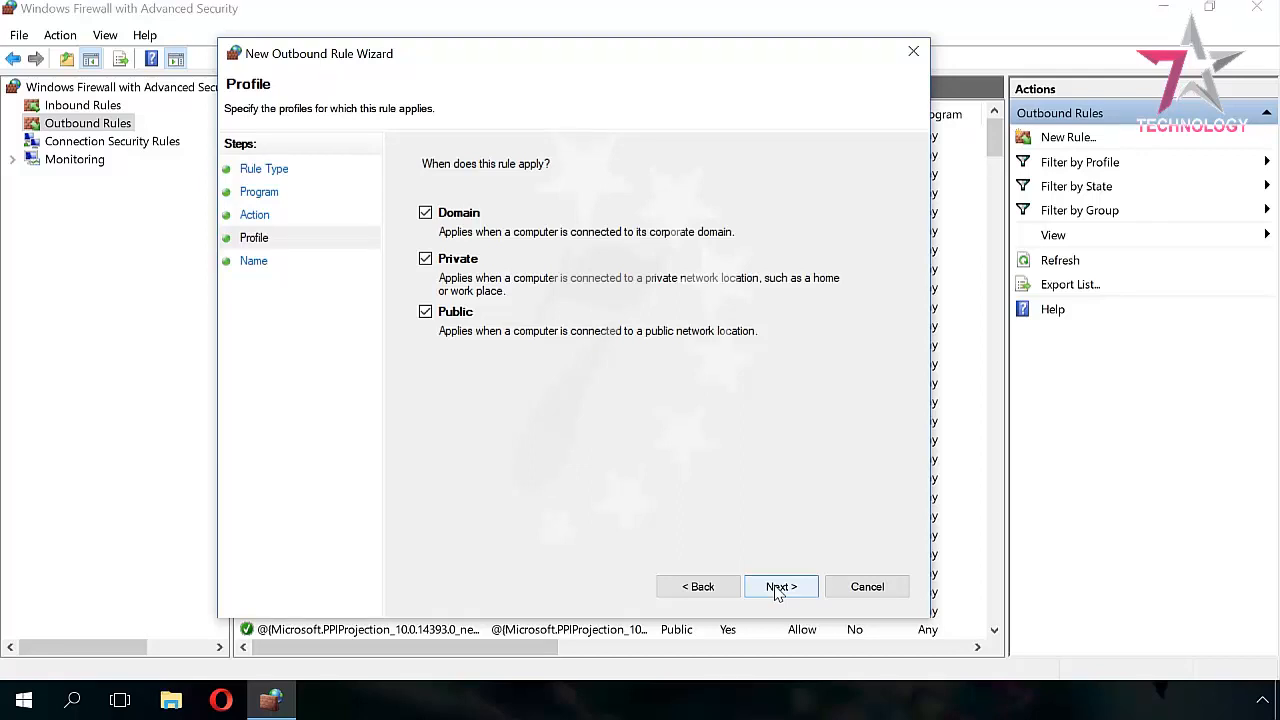
{"action": "left_click", "coordinate": [778, 590]}
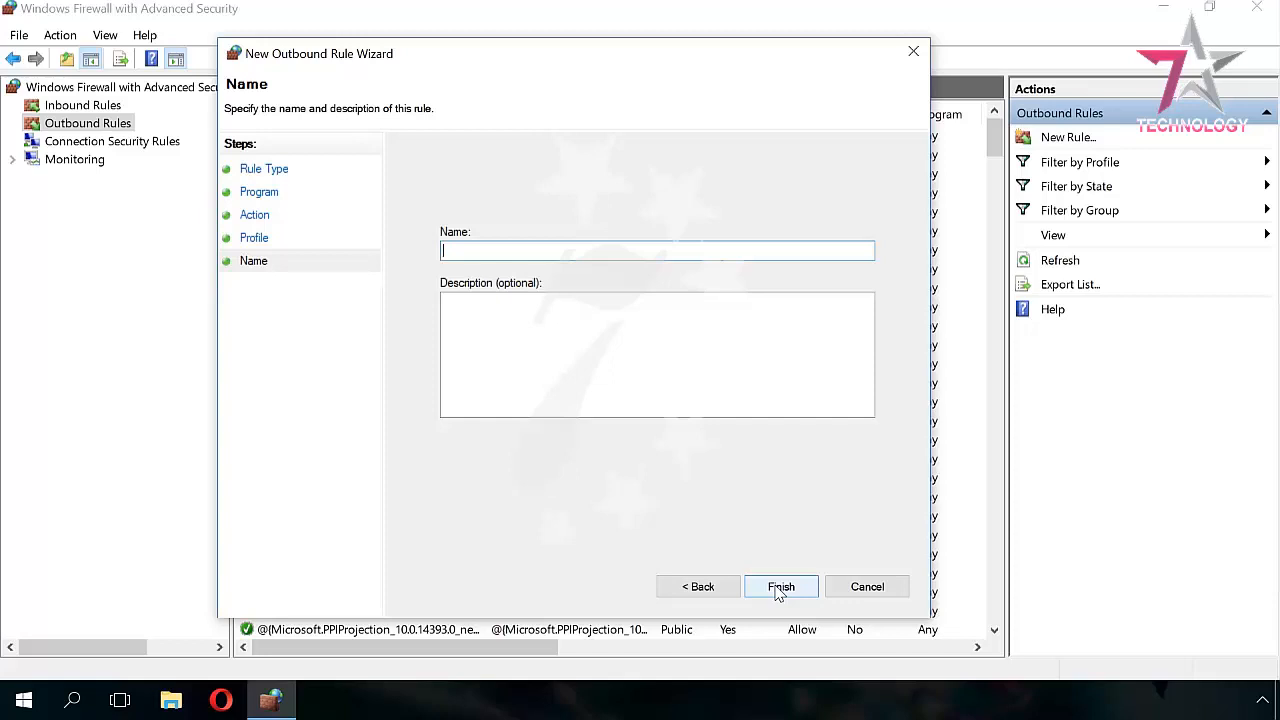
{"action": "type", "text": "Block Opera"}
{"action": "left_click", "coordinate": [779, 588]}
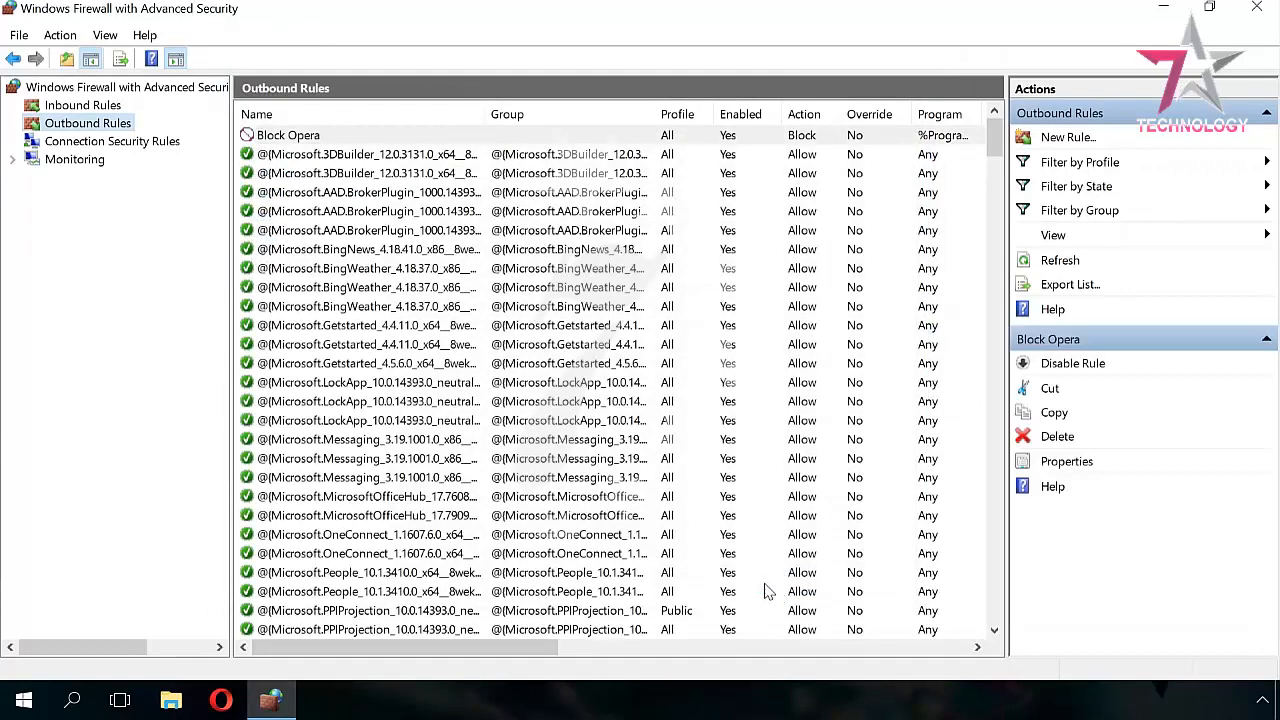
Step: Review the Block Opera rule's general, local principals, scope, and protocol and port properties, and close them without changes
{"action": "left_click", "coordinate": [302, 140]}
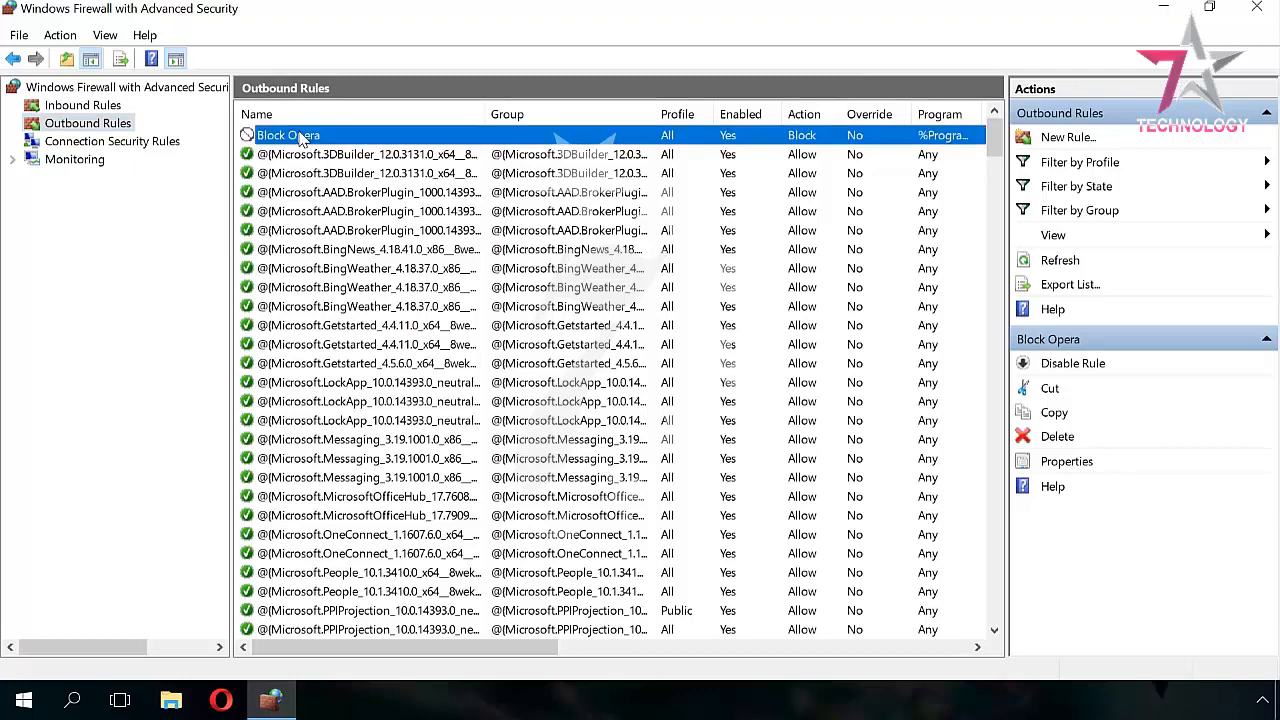
{"action": "double_click", "coordinate": [302, 140]}
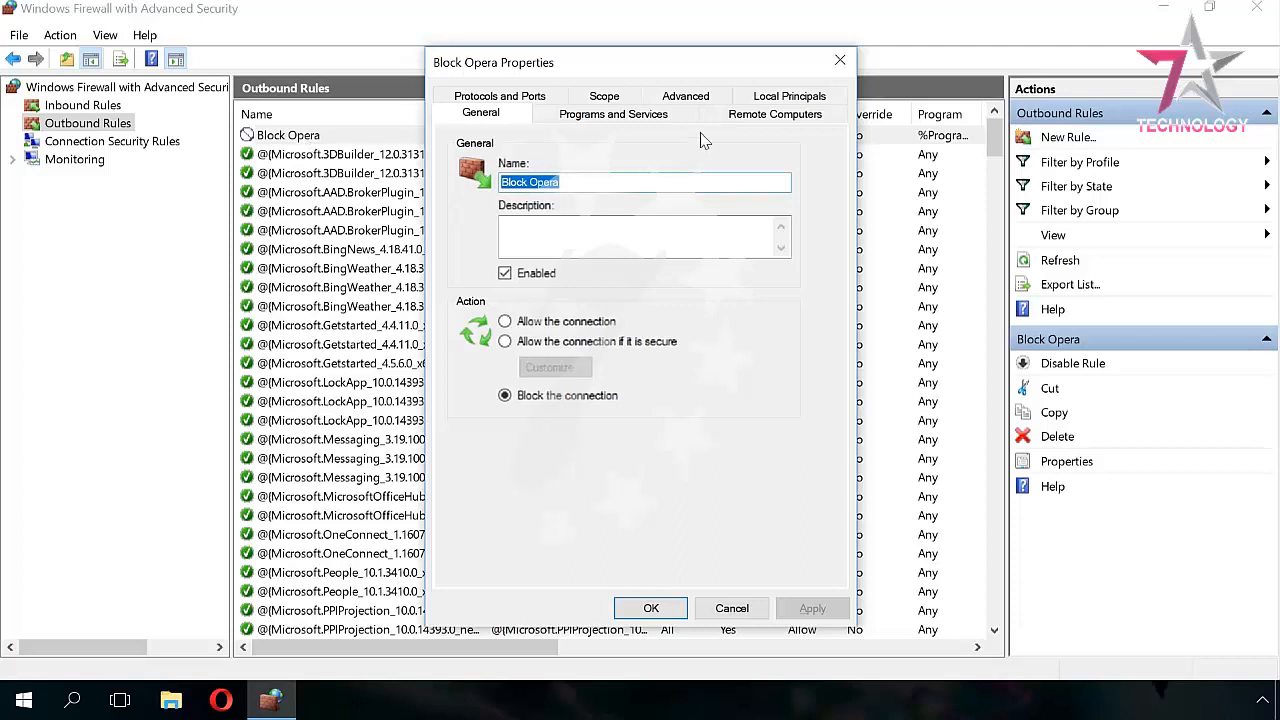
{"action": "left_click", "coordinate": [766, 100]}
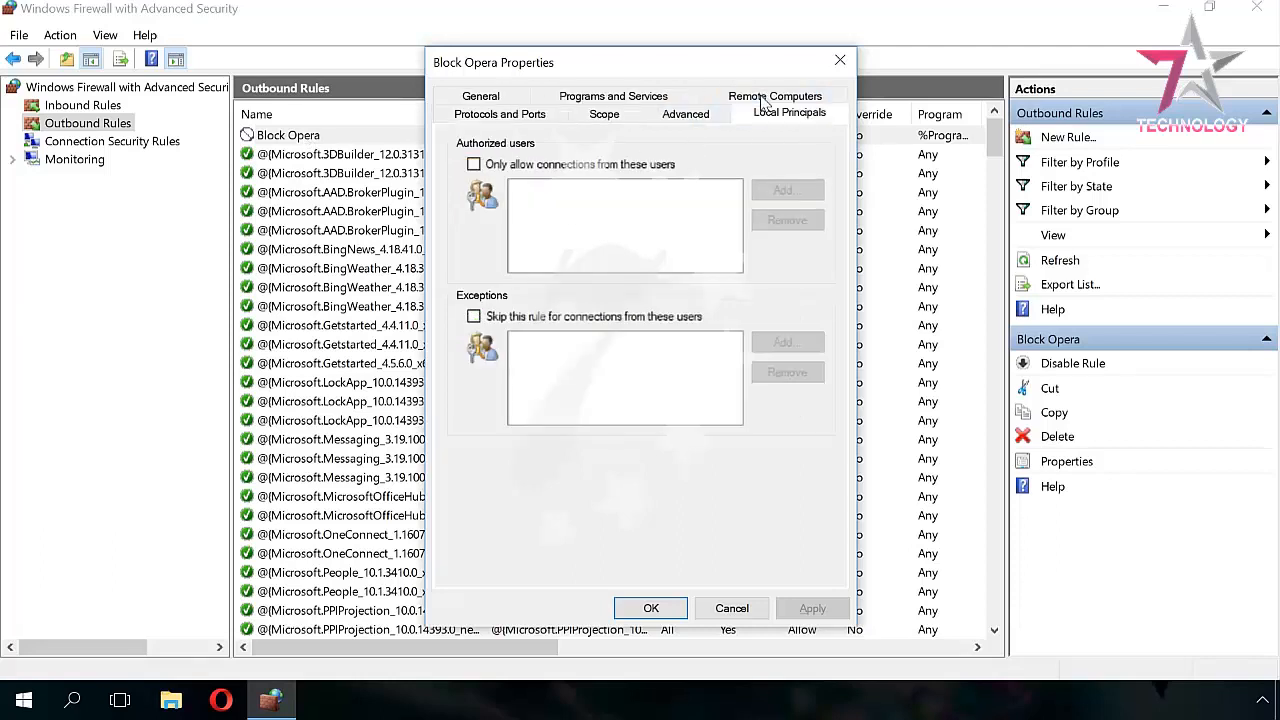
{"action": "left_click", "coordinate": [603, 116]}
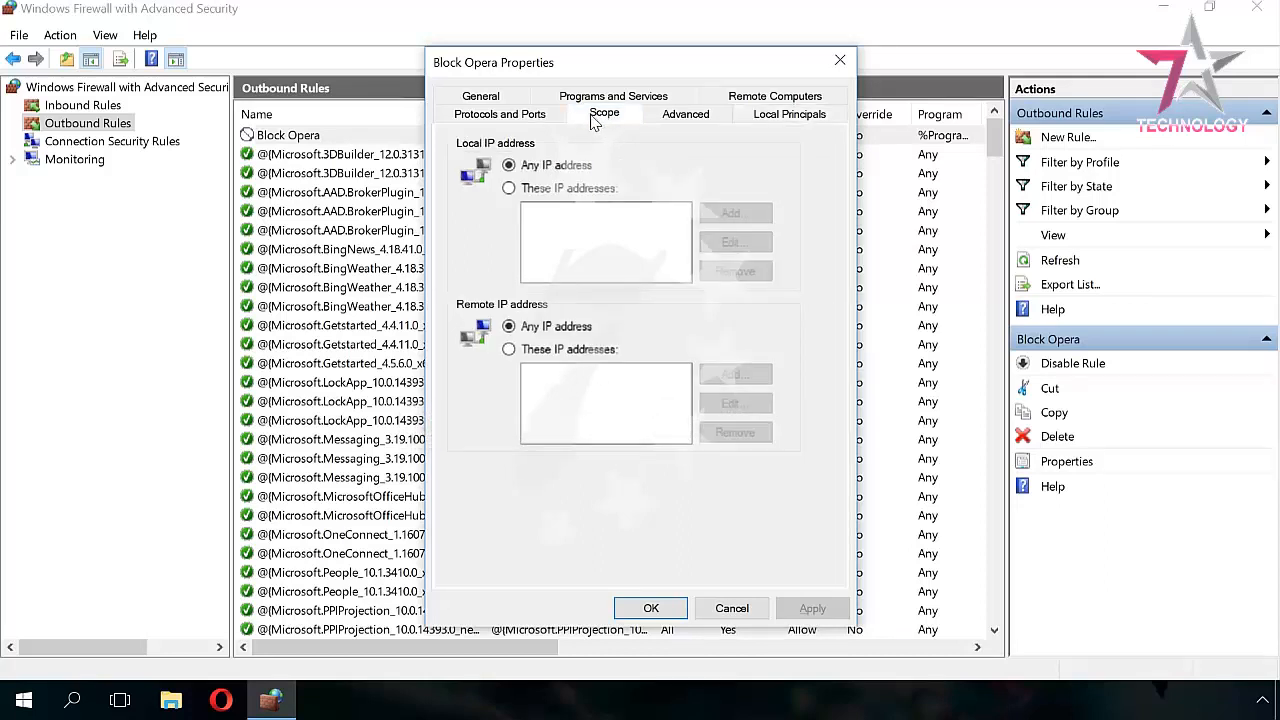
{"action": "left_click", "coordinate": [512, 115]}
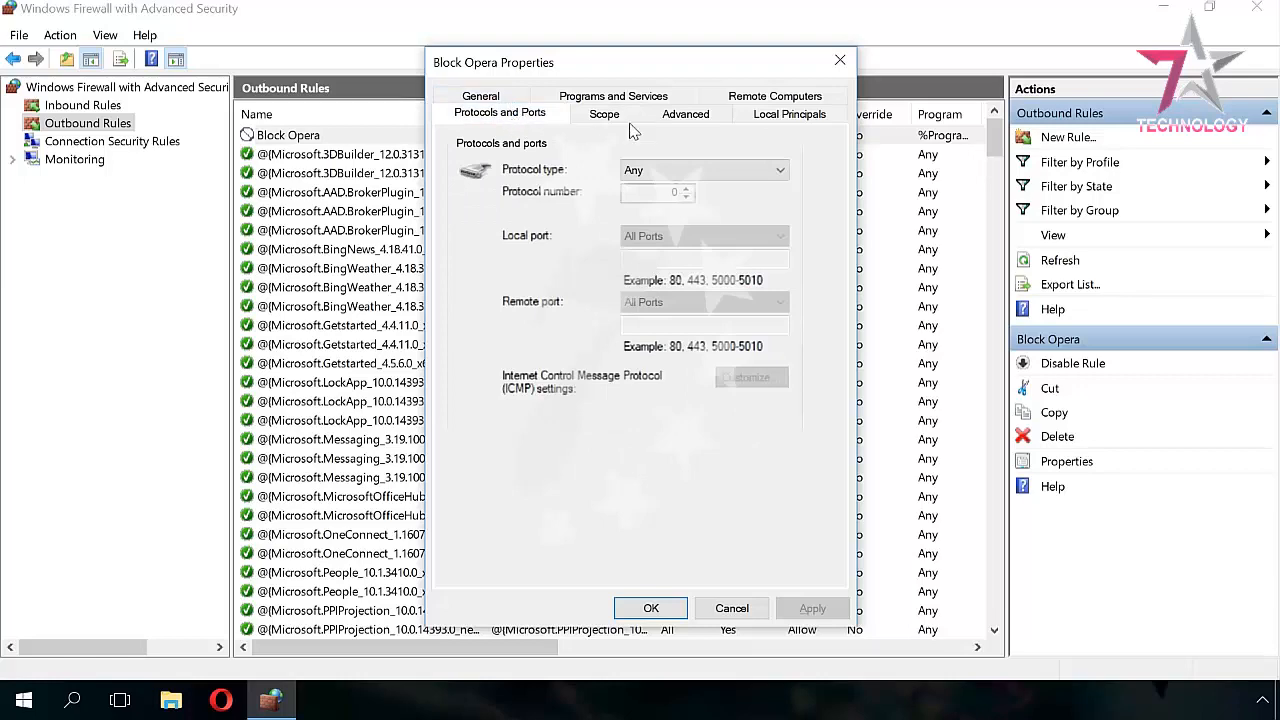
{"action": "left_click", "coordinate": [845, 63]}
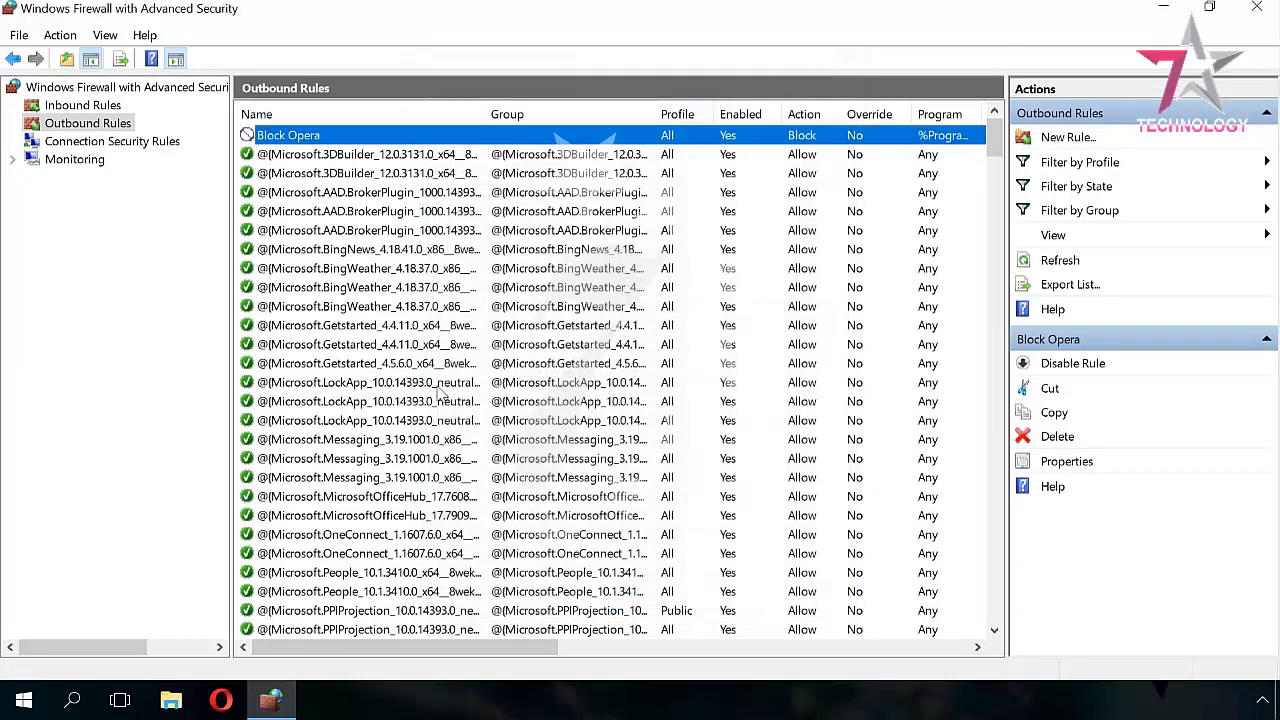
Step: Switch to the Opera browser and load google.com to test the block
{"action": "left_click", "coordinate": [222, 701]}
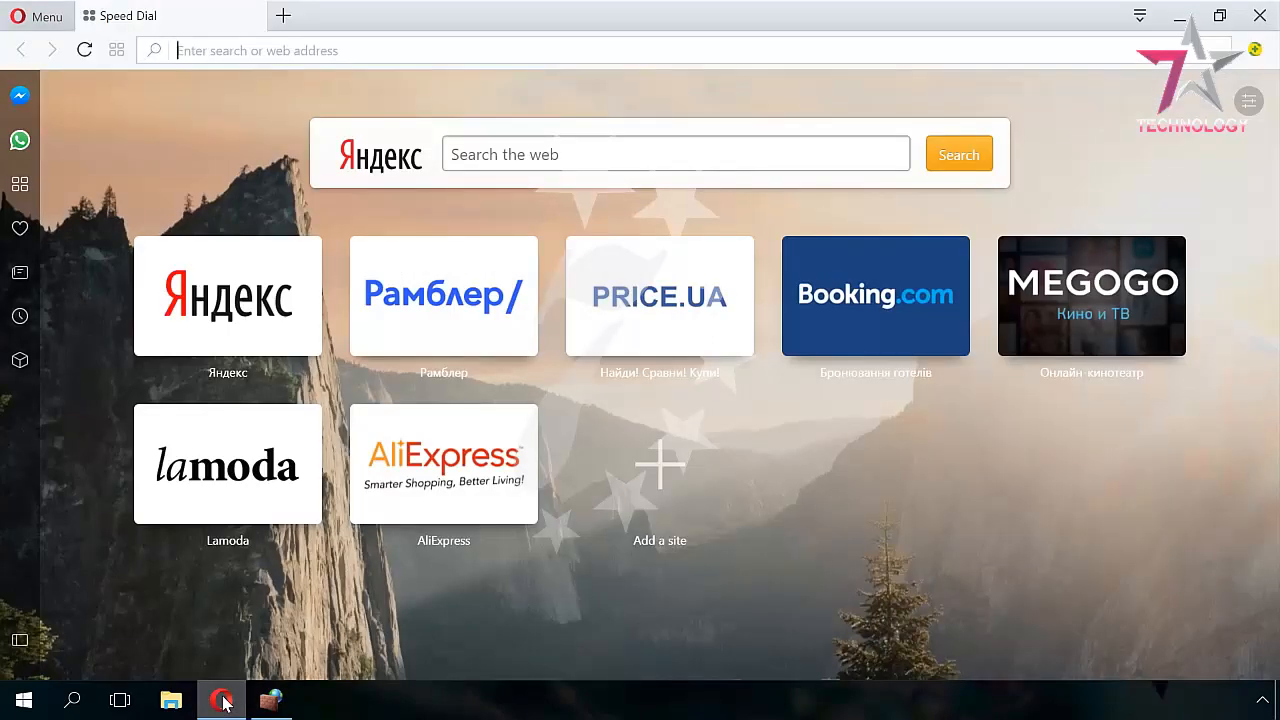
{"action": "type", "text": "googl"}
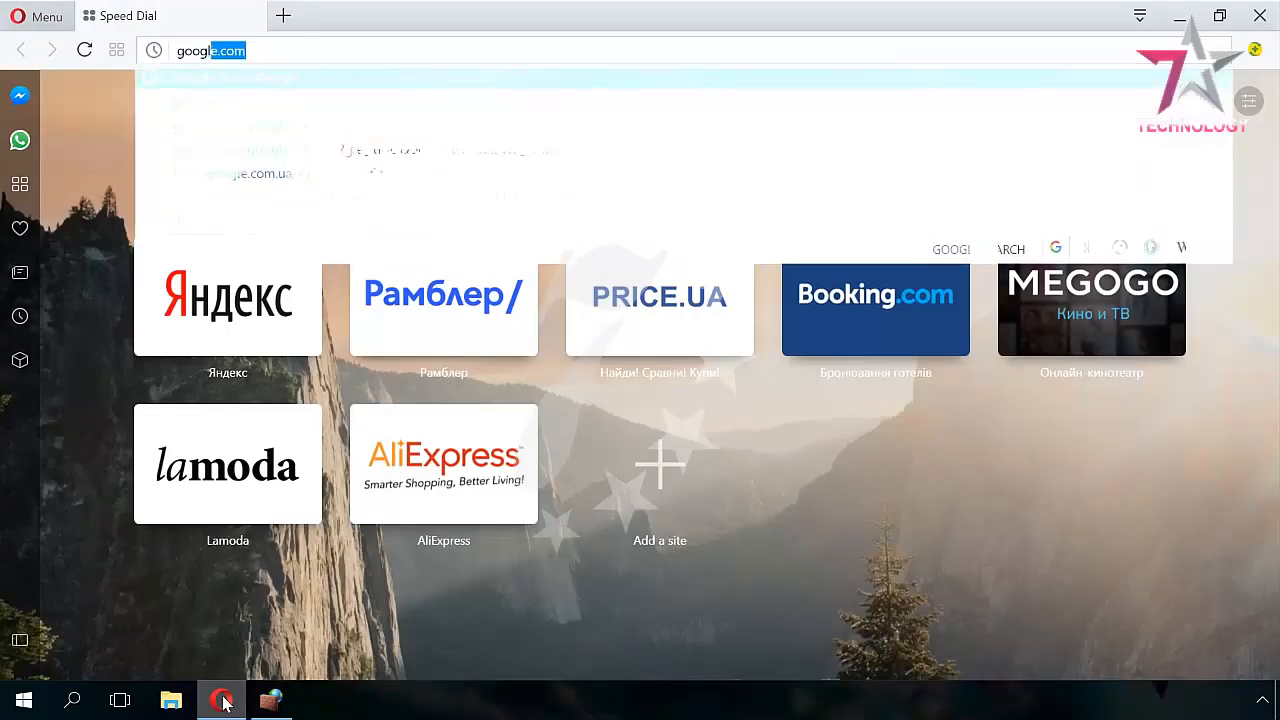
{"action": "key", "text": "Return"}
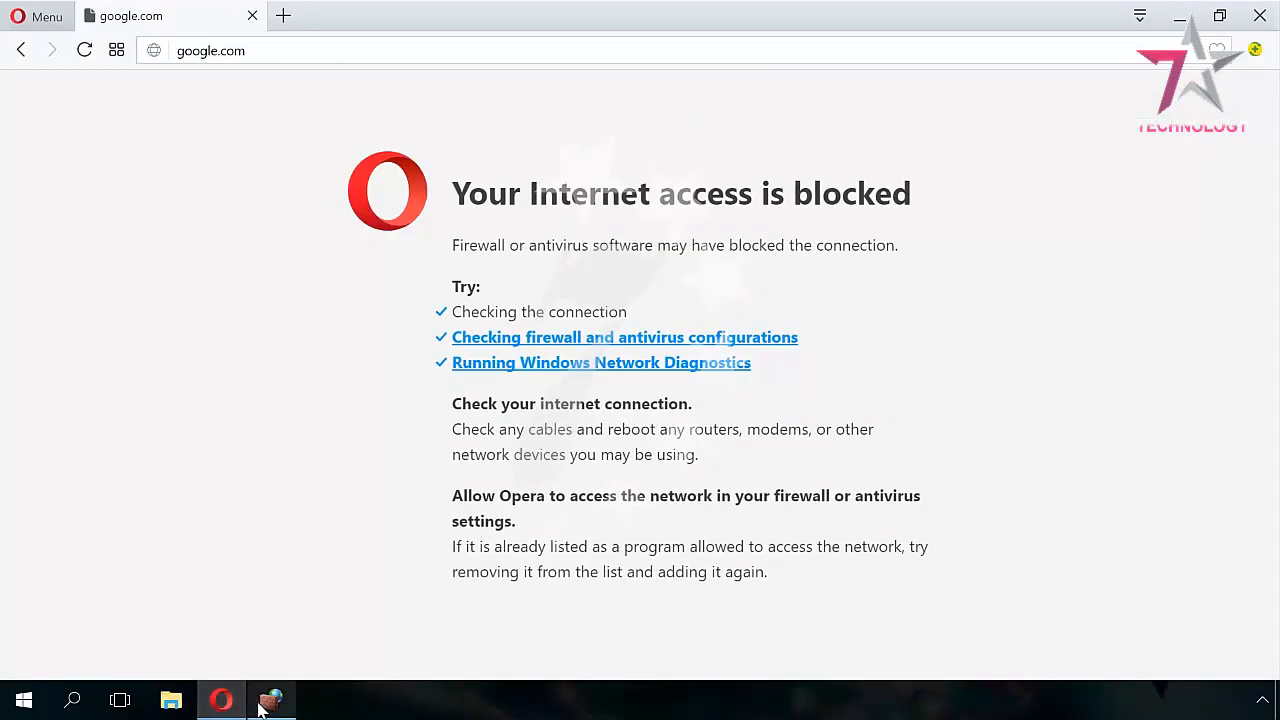
Step: Switch back to Windows Firewall with Advanced Security and delete the Block Opera outbound rule
{"action": "left_click", "coordinate": [266, 702]}
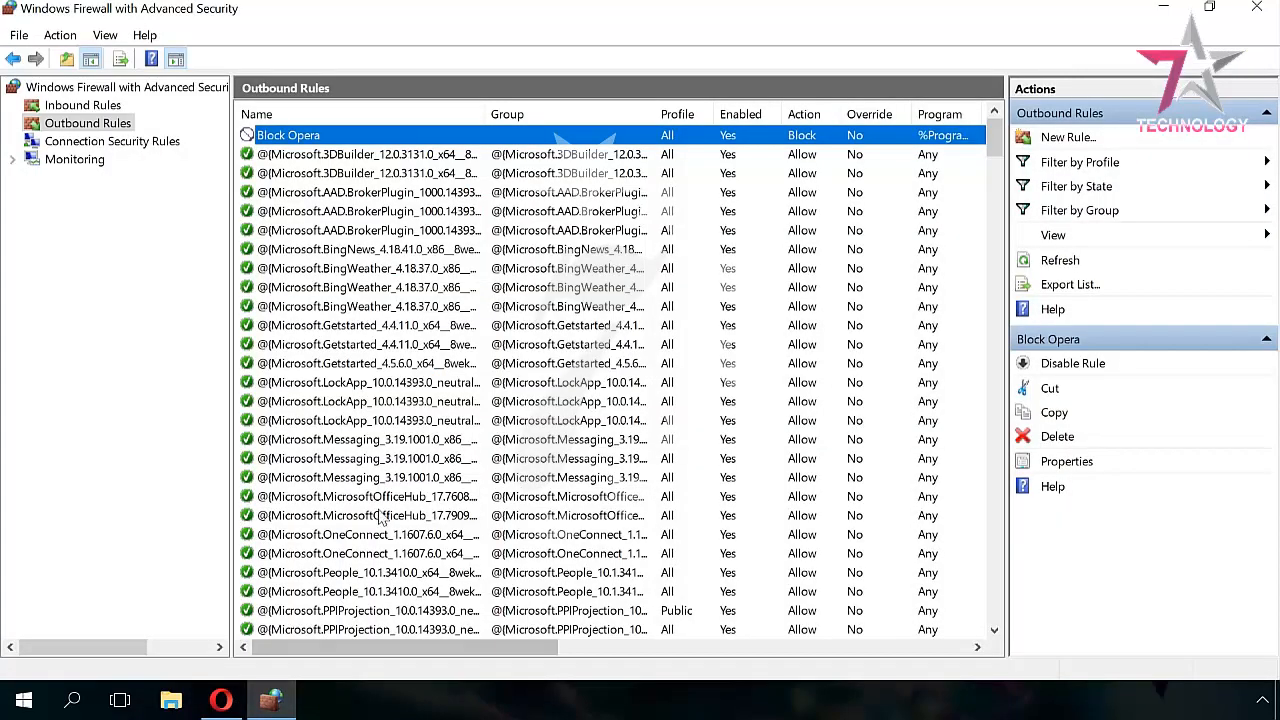
{"action": "right_click", "coordinate": [412, 143]}
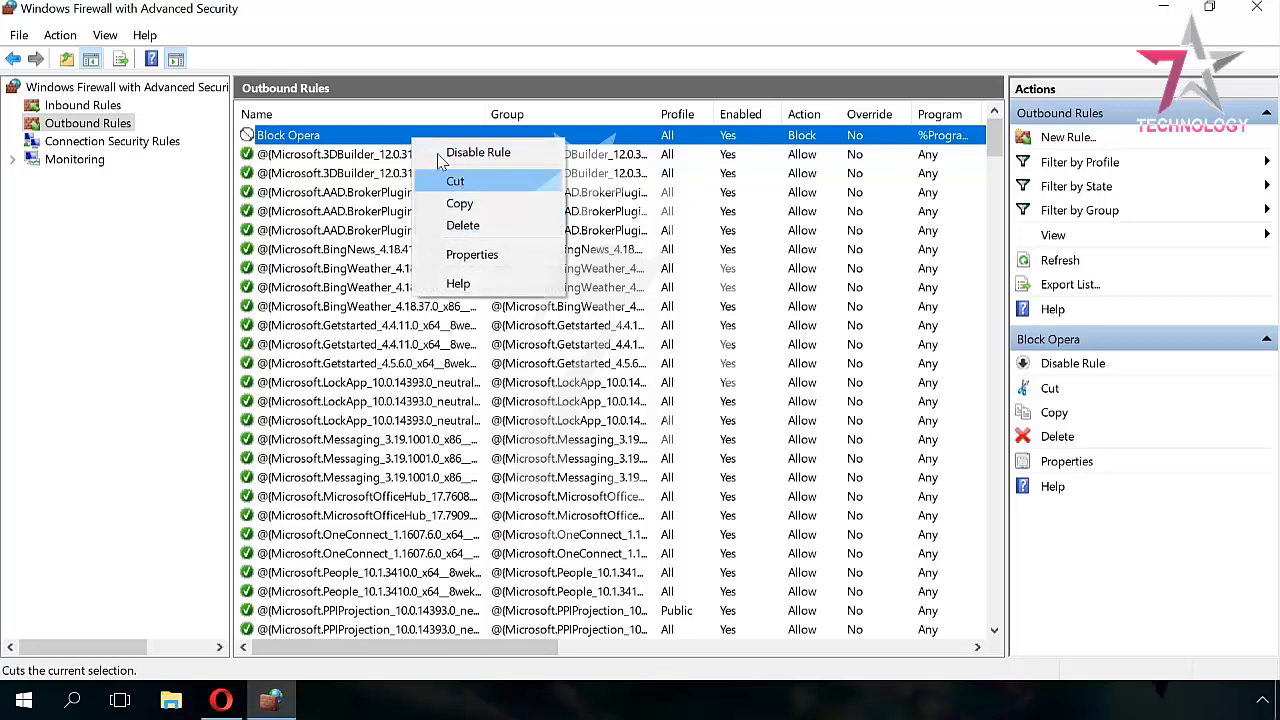
{"action": "left_click", "coordinate": [395, 139]}
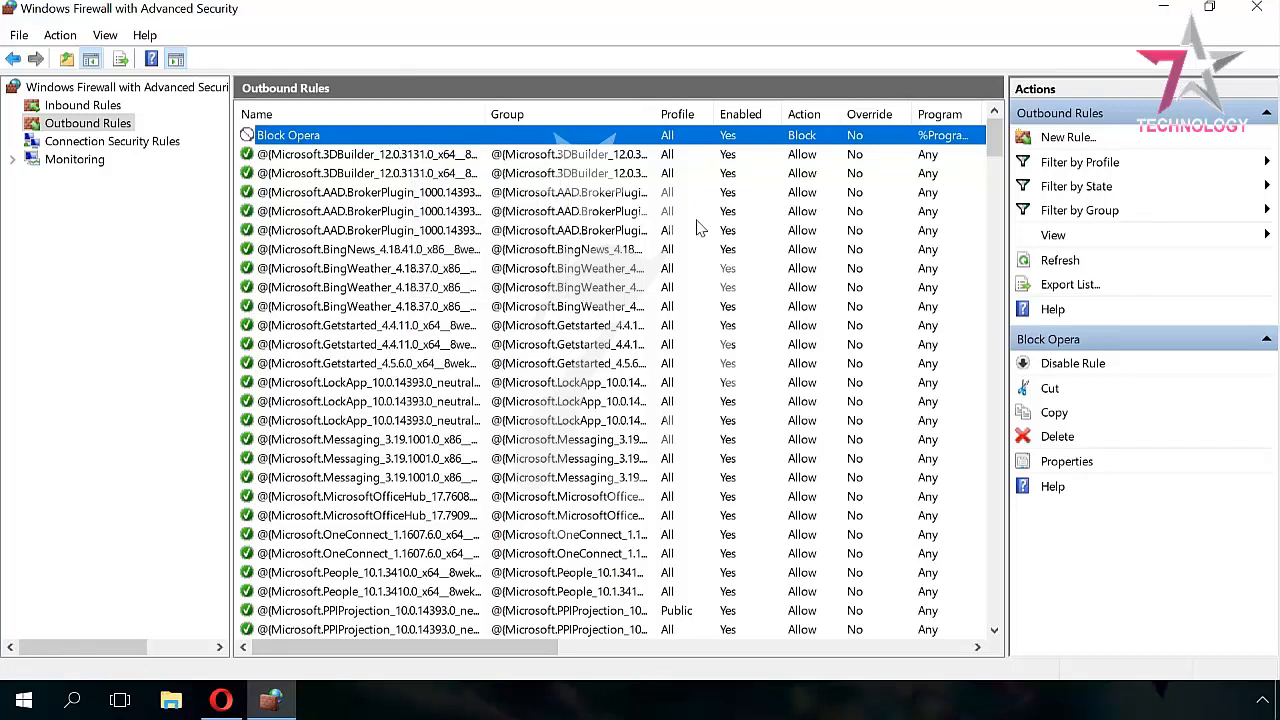
{"action": "left_click", "coordinate": [1055, 440]}
{"action": "left_click", "coordinate": [652, 424]}
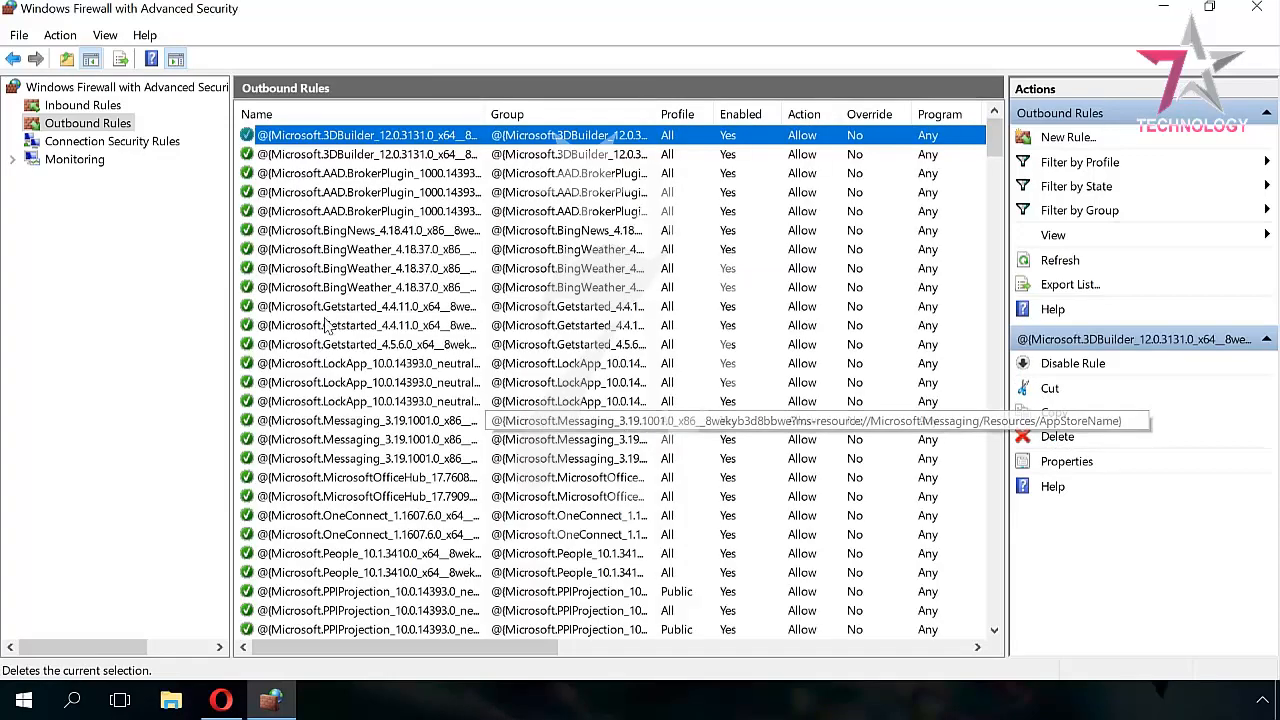
Step: Start creating a new inbound rule
{"action": "left_click", "coordinate": [100, 110]}
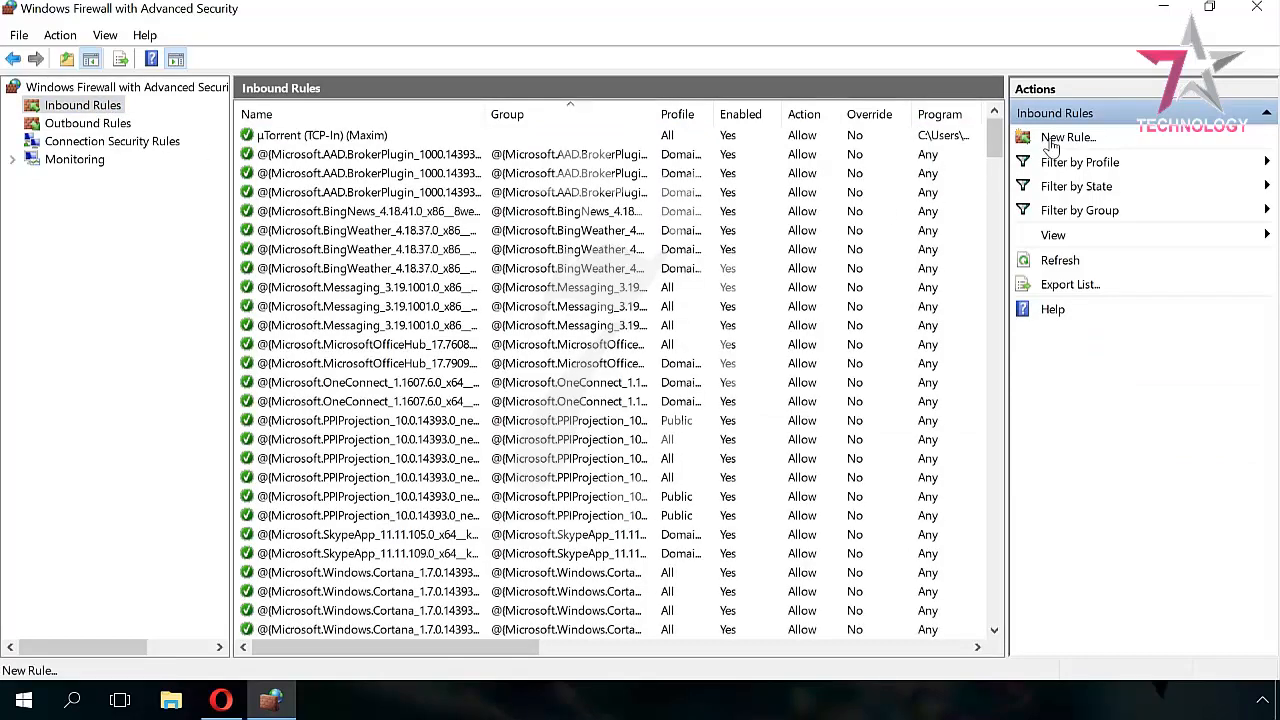
{"action": "left_click", "coordinate": [1050, 145]}
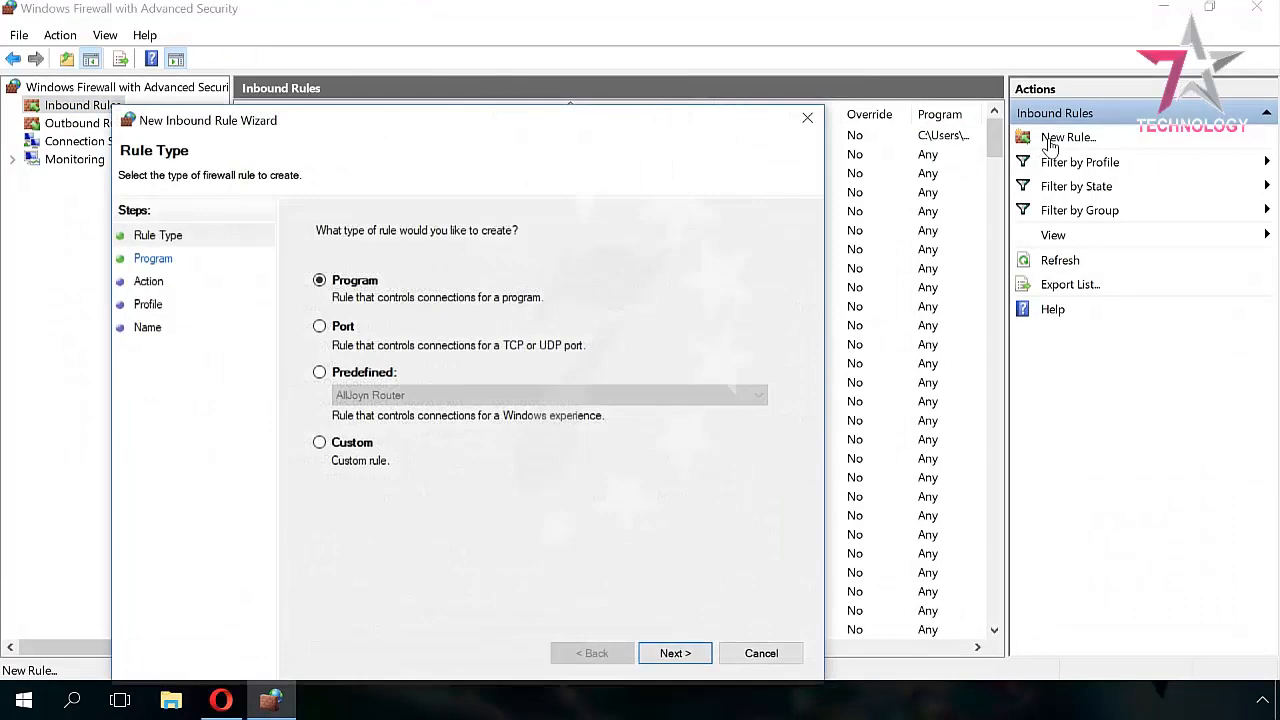
{"action": "left_click_drag", "start_coordinate": [630, 124], "coordinate": [697, 70]}
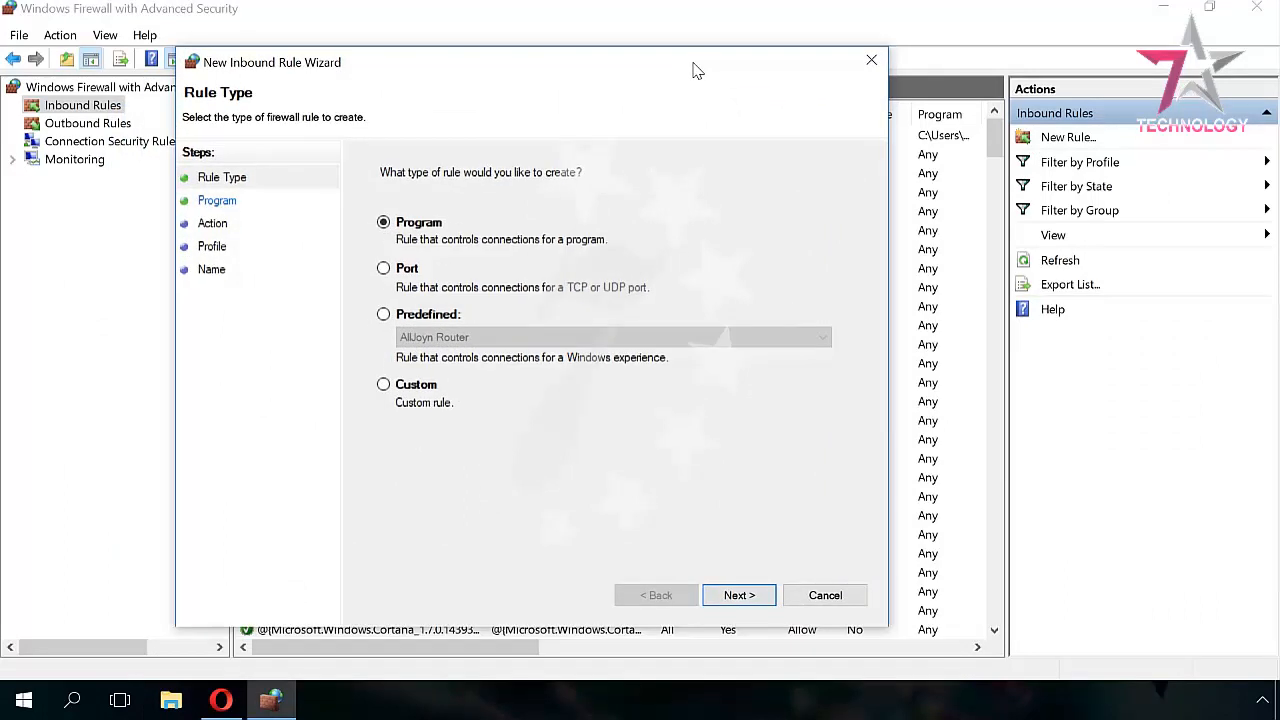